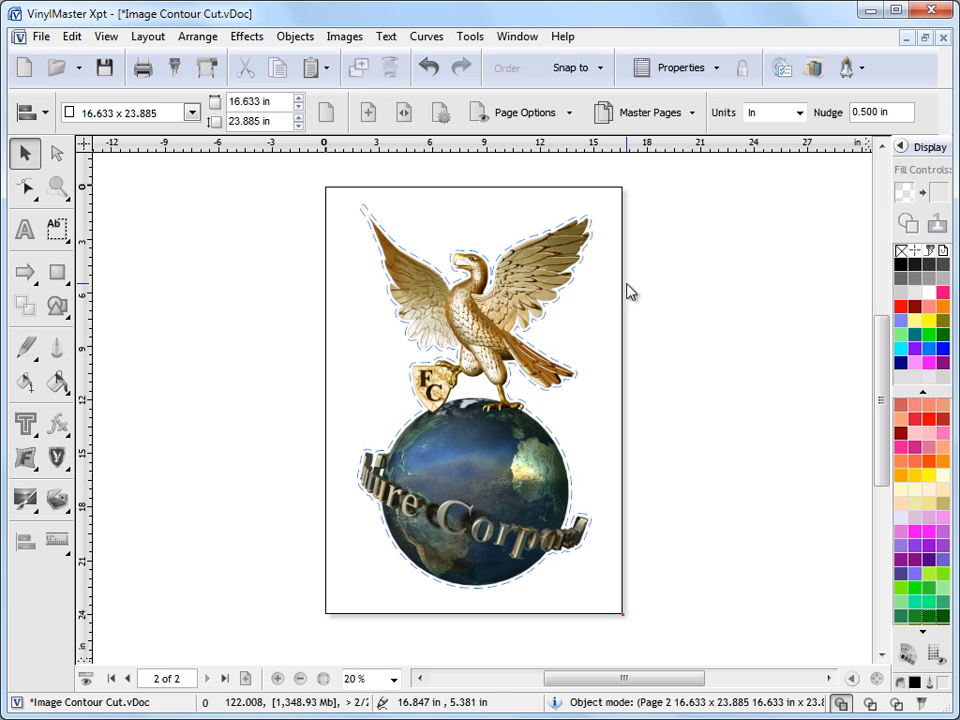
Step: Open the Send Artwork to RIP dialog for the current page and fit the whole artwork in its preview
left_click(211, 76)
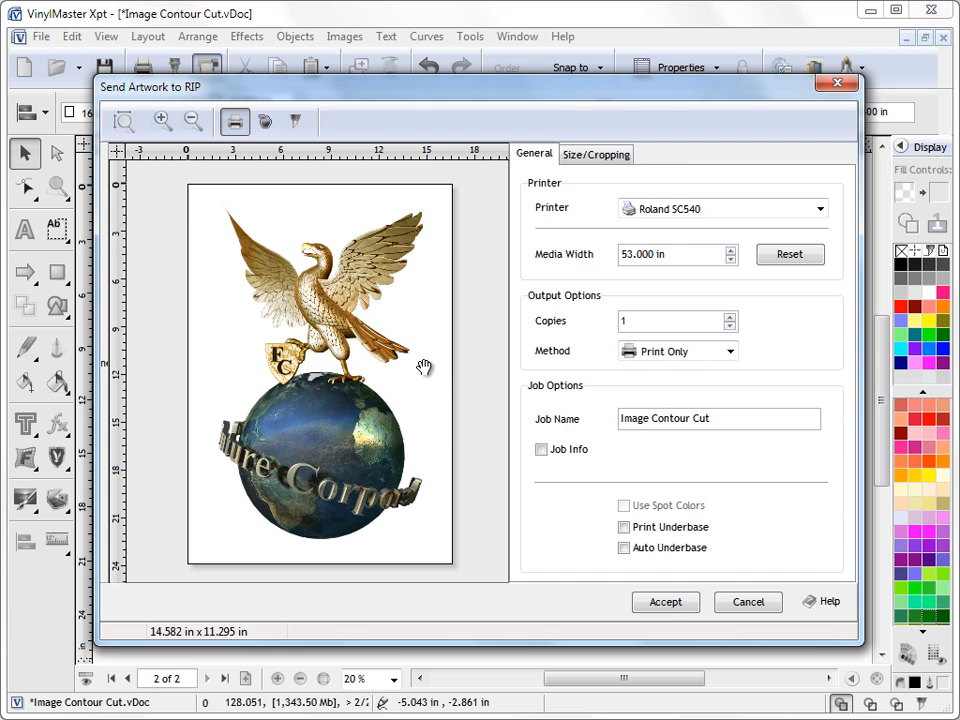
left_click_drag(424, 368, 381, 324)
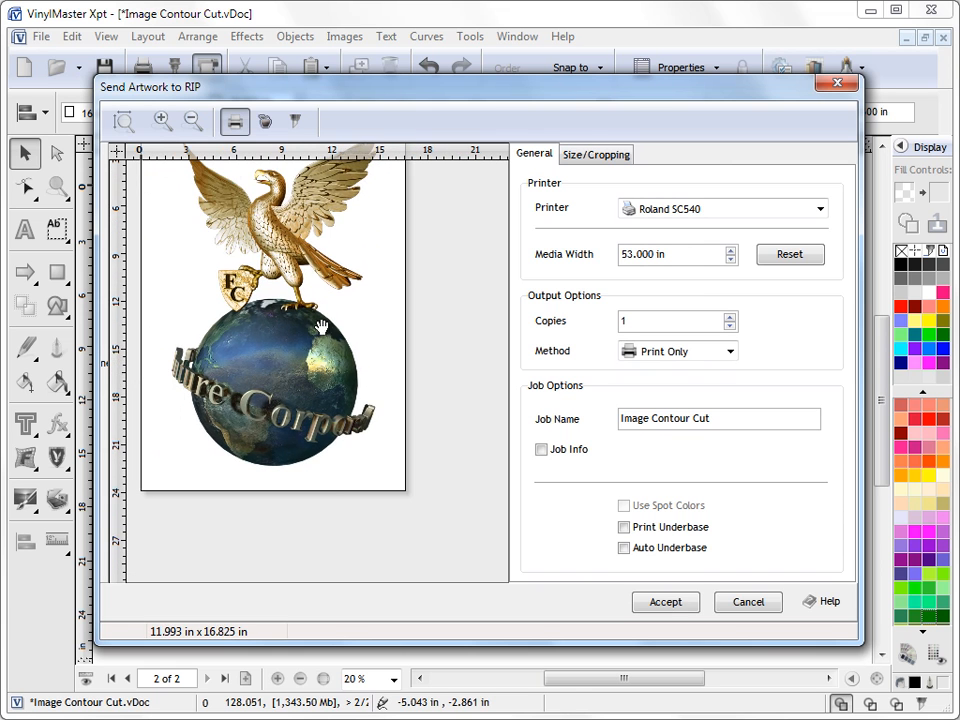
left_click(161, 120)
left_click(193, 121)
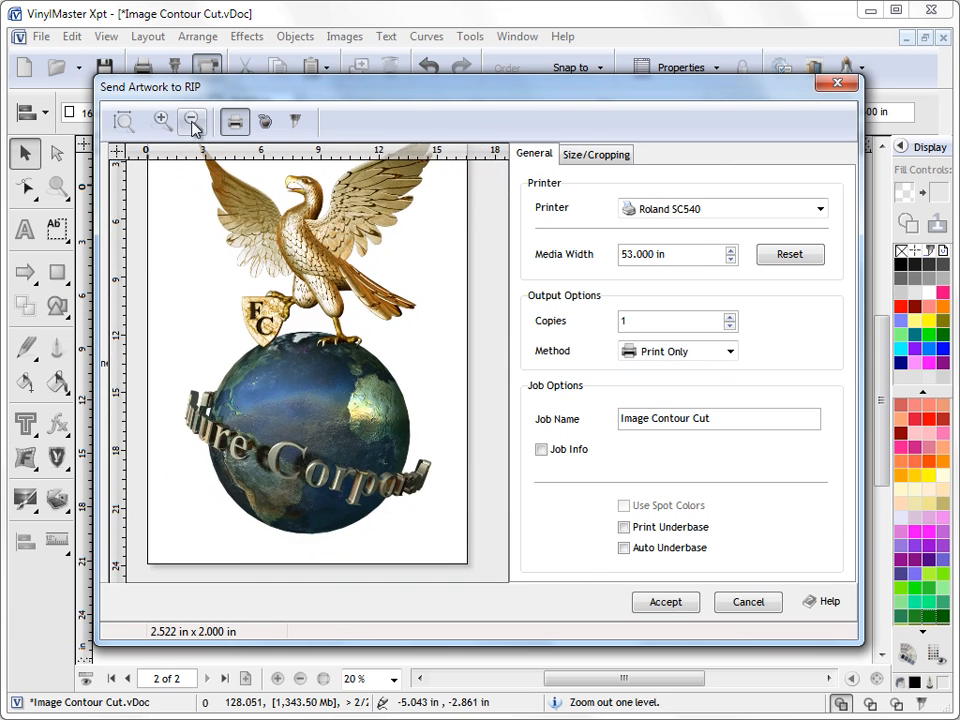
left_click(124, 121)
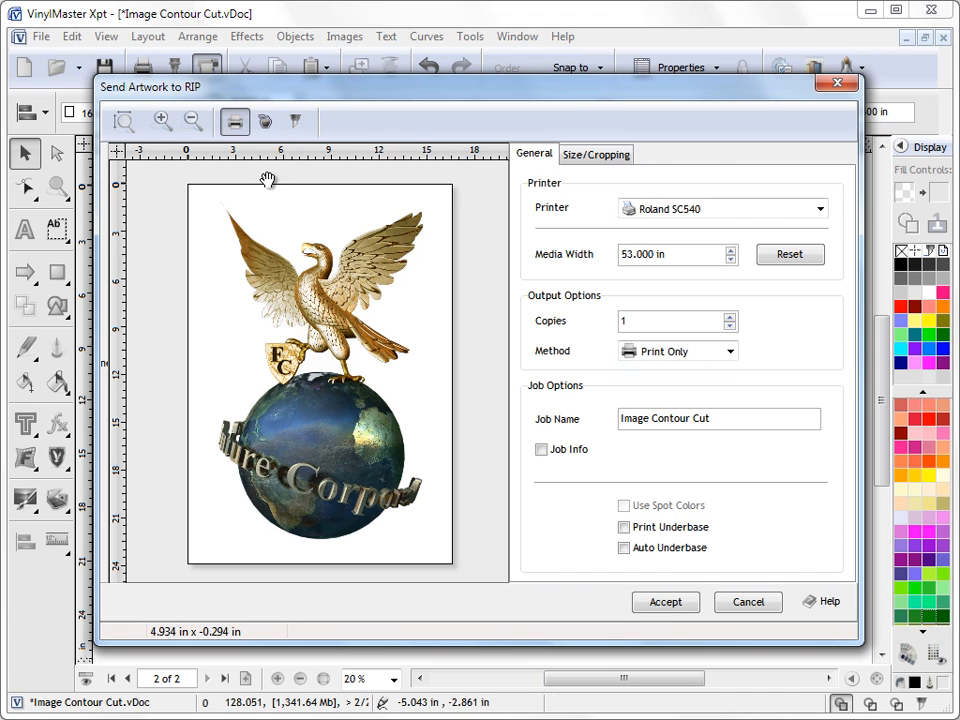
Step: Preview the RIP job as Print & Cut and as Cut Only, and return it to Print Only
left_click(265, 121)
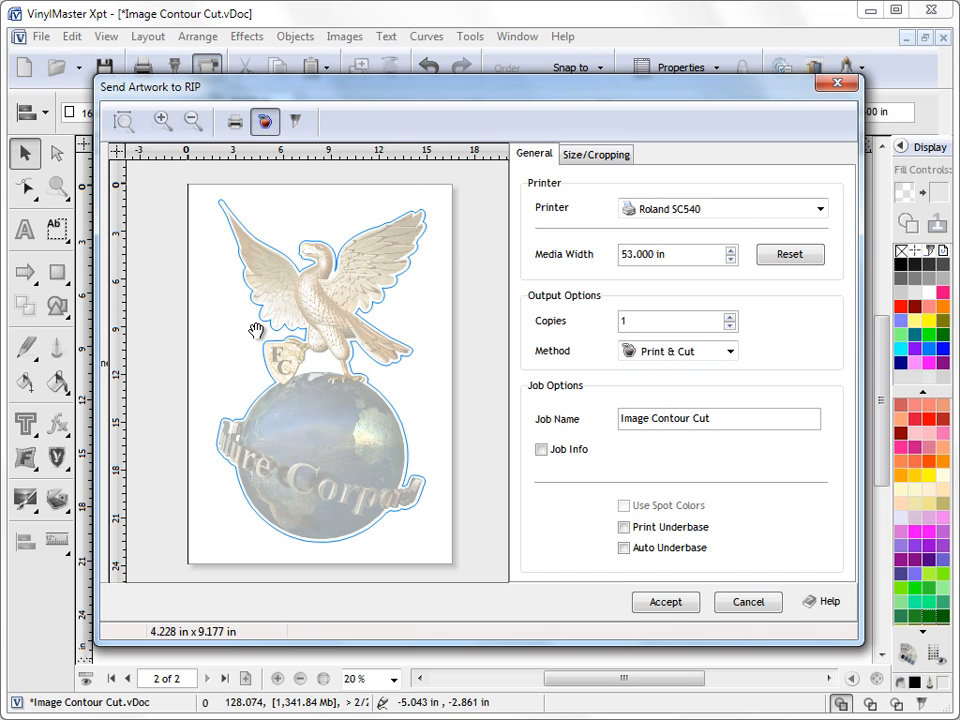
left_click(295, 122)
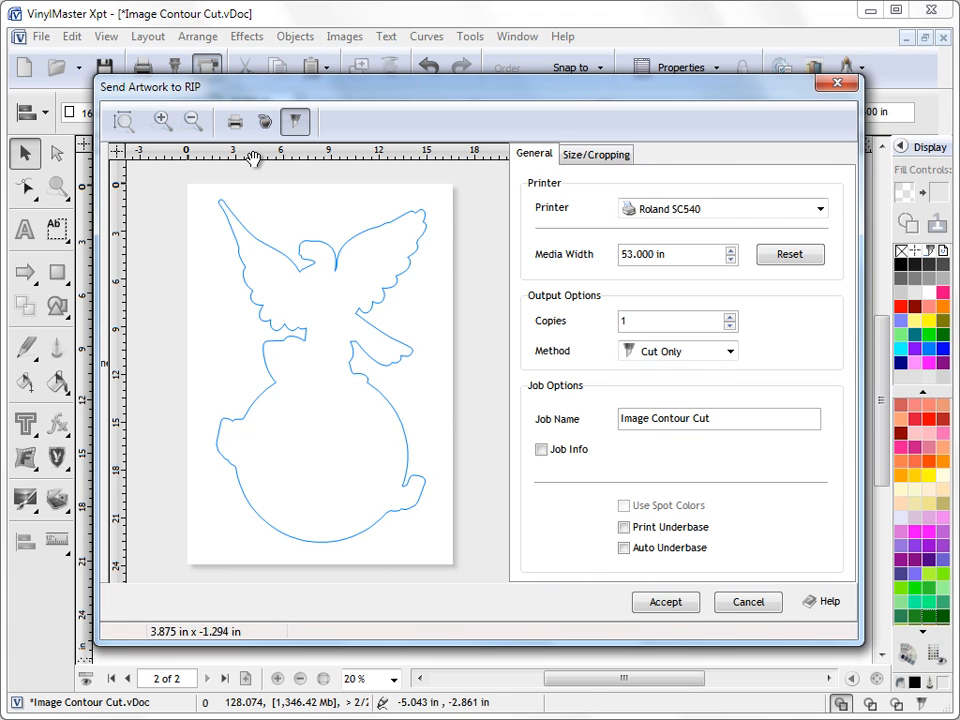
left_click(264, 122)
left_click(235, 121)
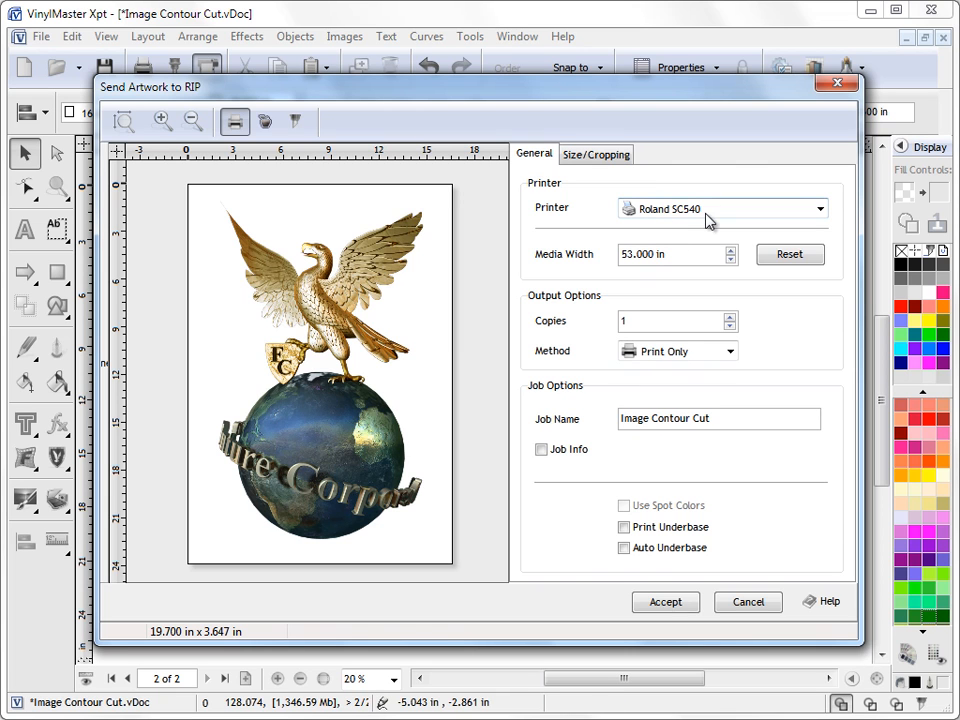
left_click(673, 255)
left_click(683, 259)
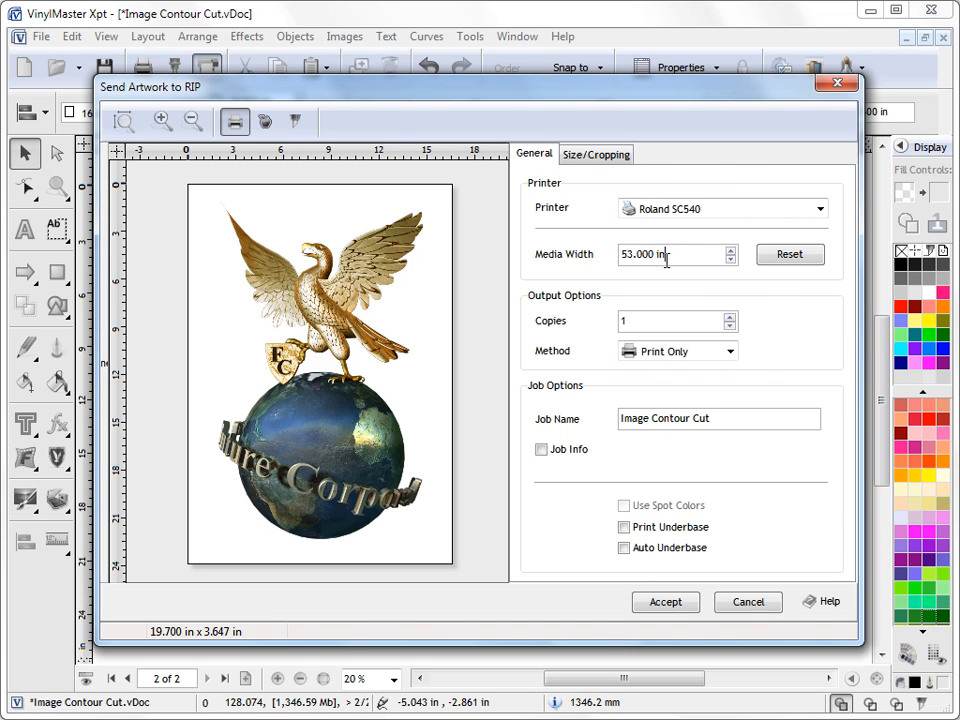
mouse_move(667, 261)
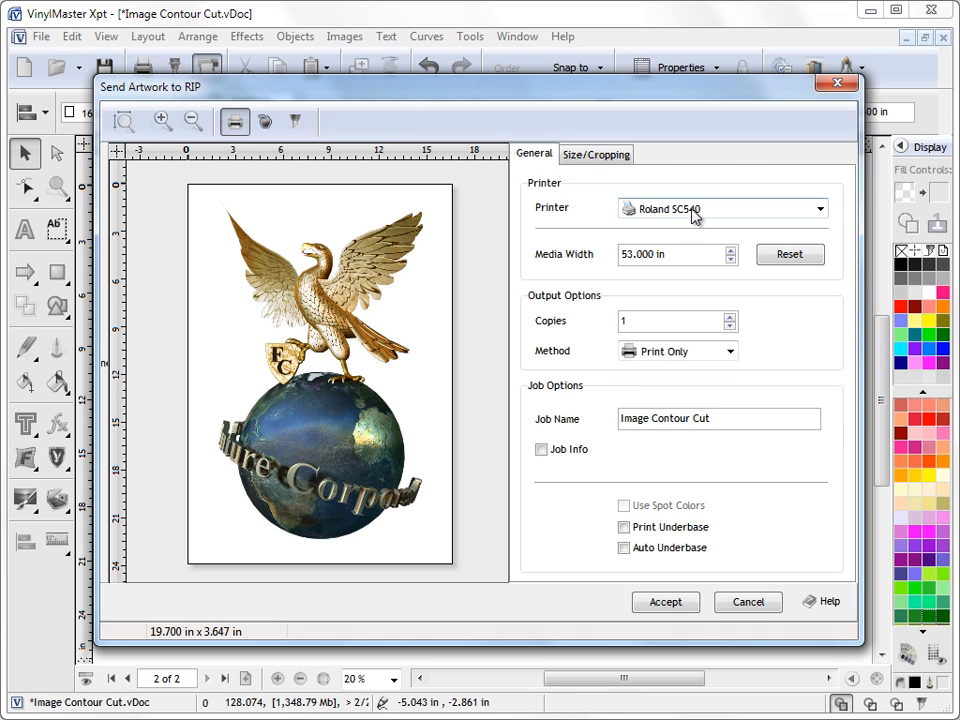
mouse_move(625, 260)
left_click(631, 322)
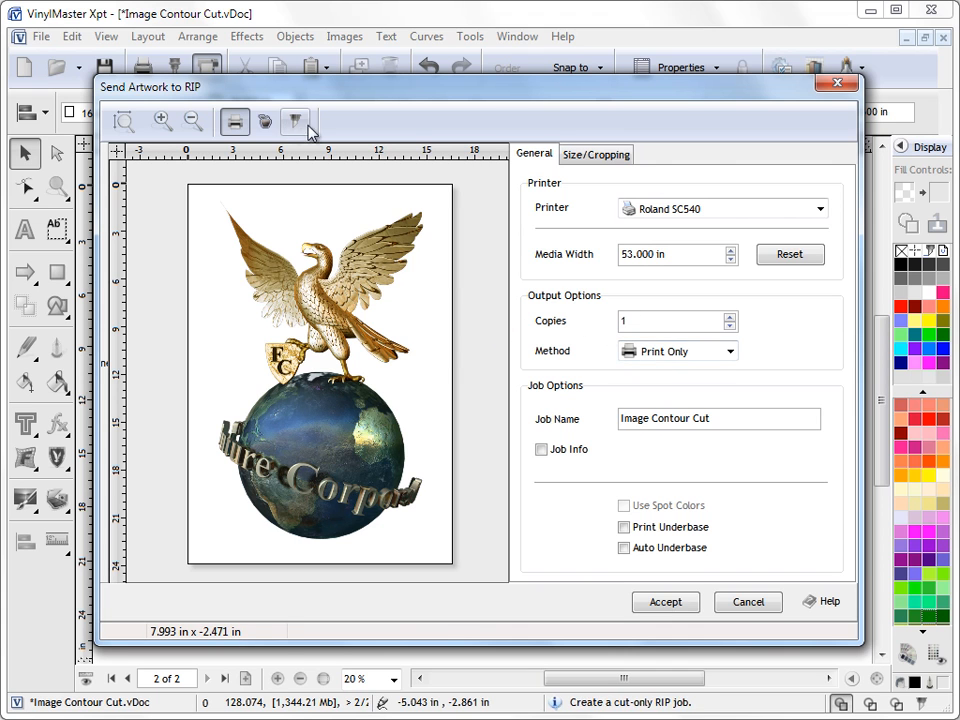
Step: Try the Print & Cut and Cut Only output methods and set the method back to Print Only
left_click(690, 351)
left_click(652, 388)
left_click(662, 352)
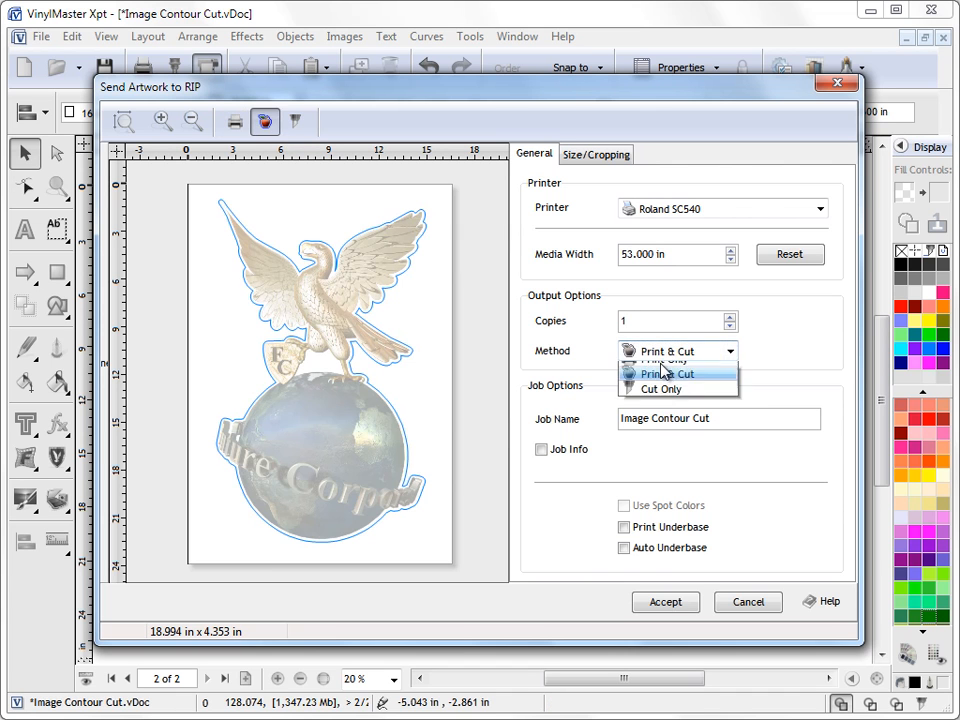
left_click(660, 388)
left_click(677, 351)
left_click(660, 368)
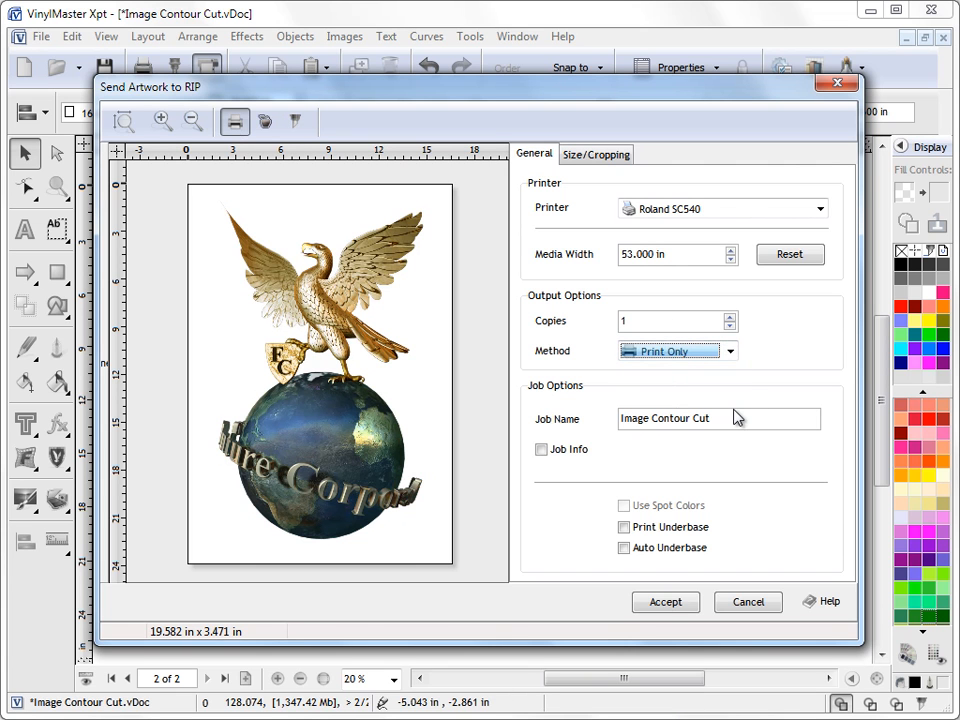
Step: Enable the job info and give it the text "FutureBIRD Office Sign"
left_click(708, 419)
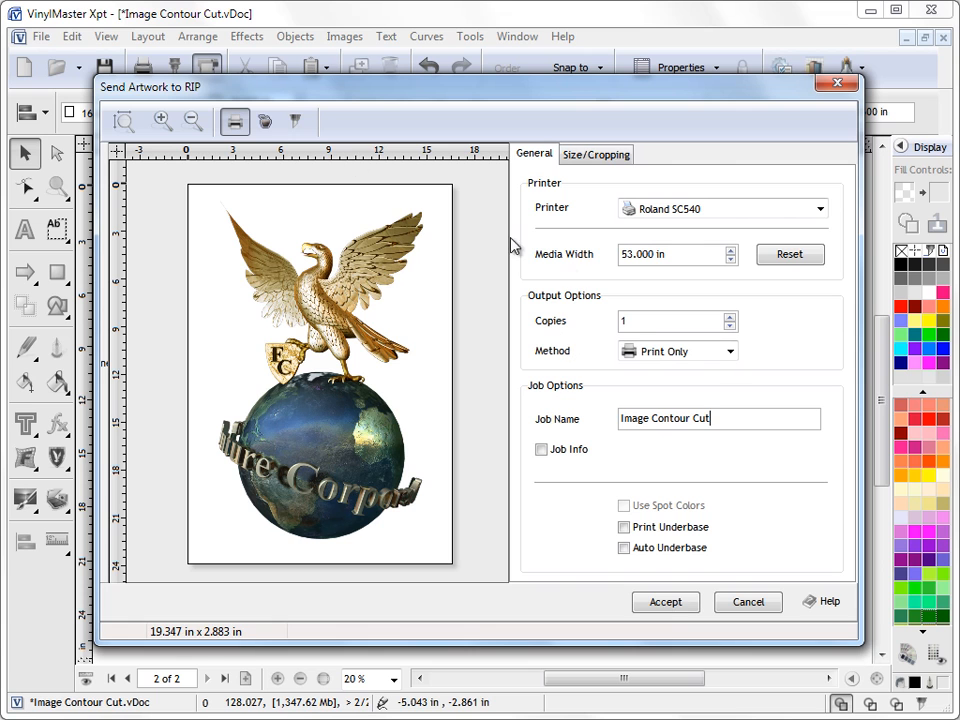
left_click(543, 452)
left_click(668, 450)
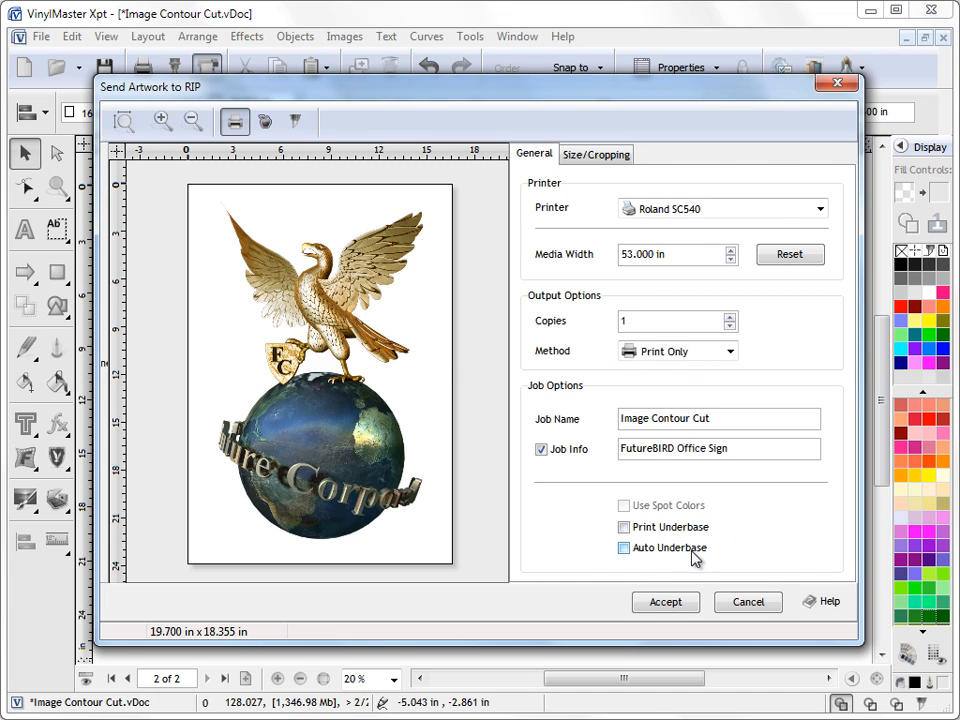
Step: Try the Print Underbase, Auto Underbase and Print & Cut options, and revert the job to Print Only without any underbase
left_click(625, 527)
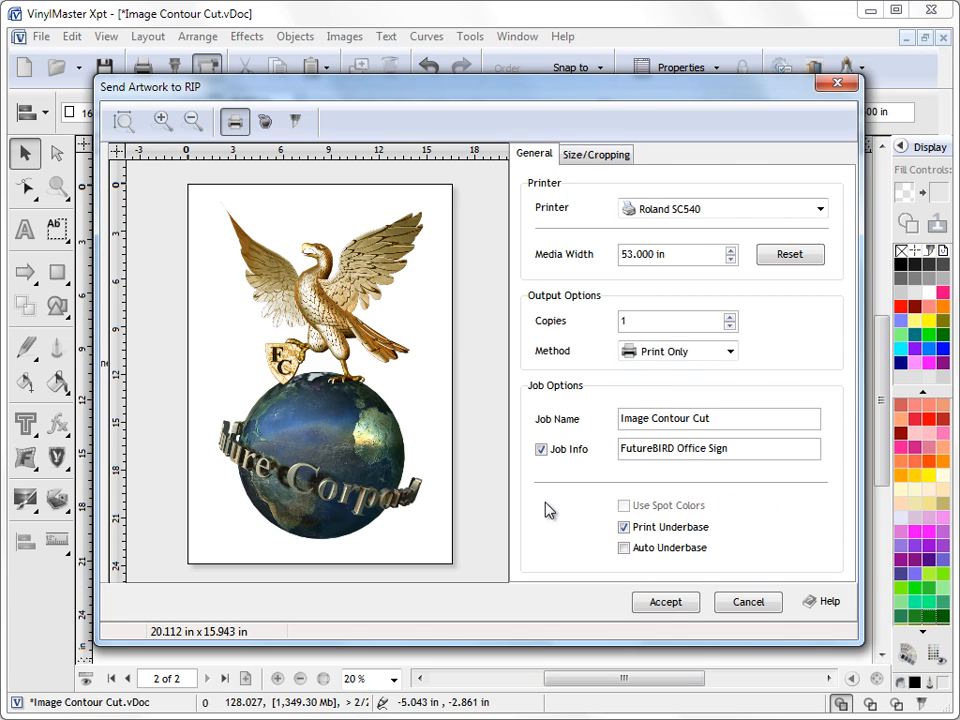
left_click(624, 529)
left_click(625, 549)
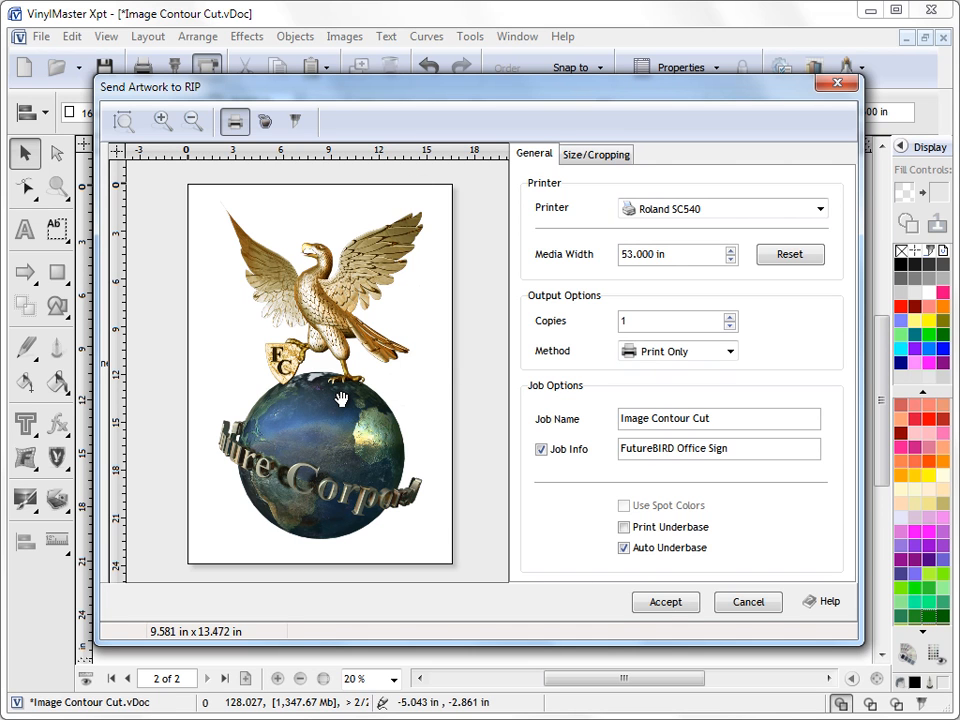
left_click(645, 351)
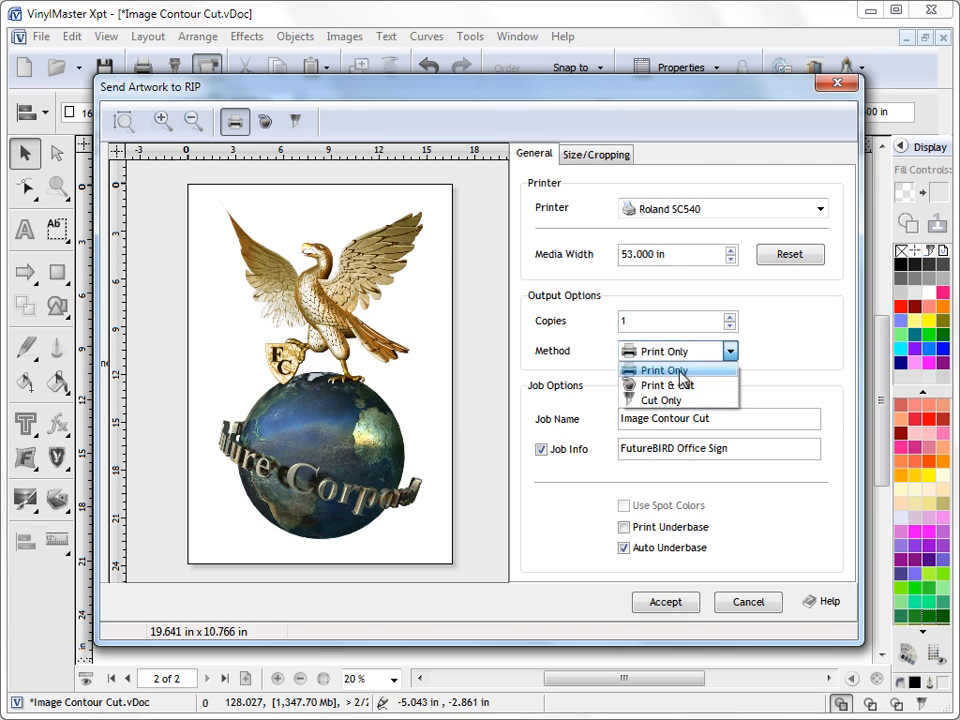
left_click(655, 386)
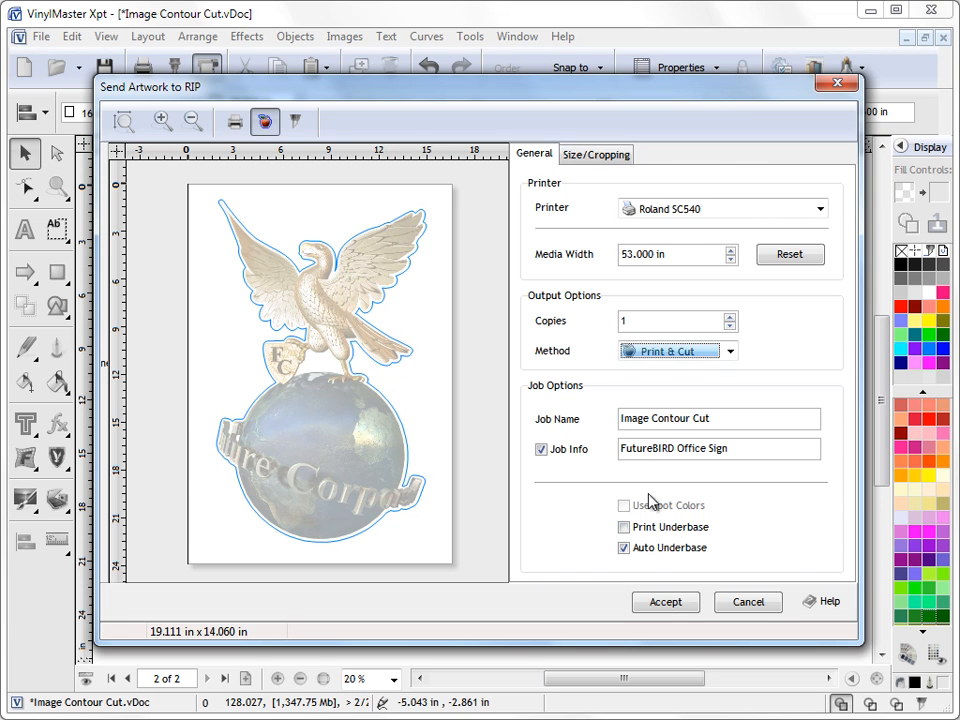
left_click(235, 121)
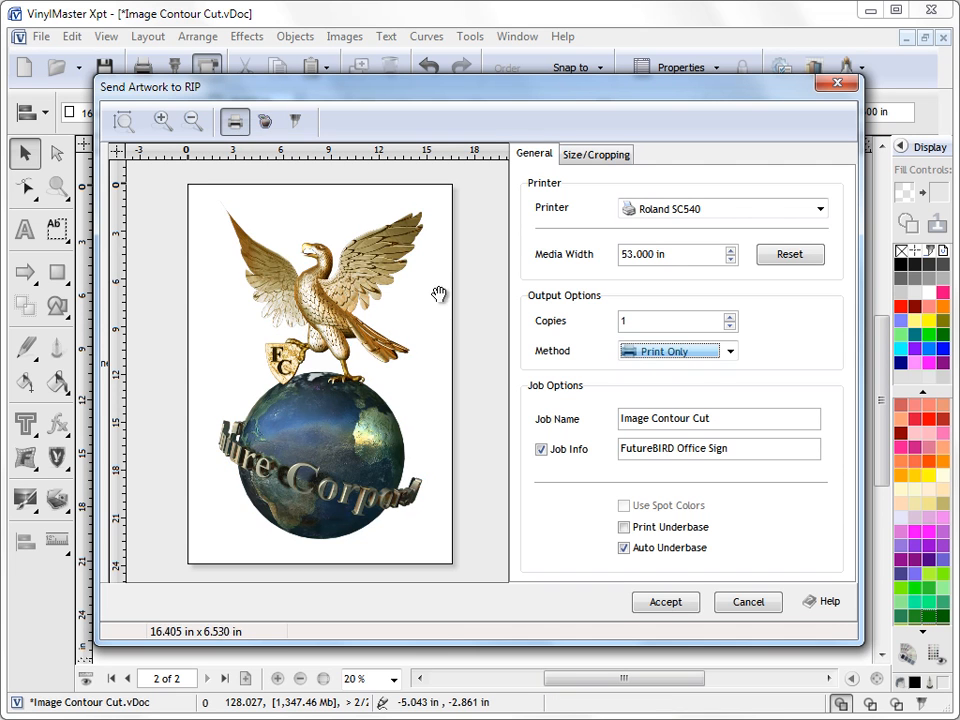
left_click(624, 548)
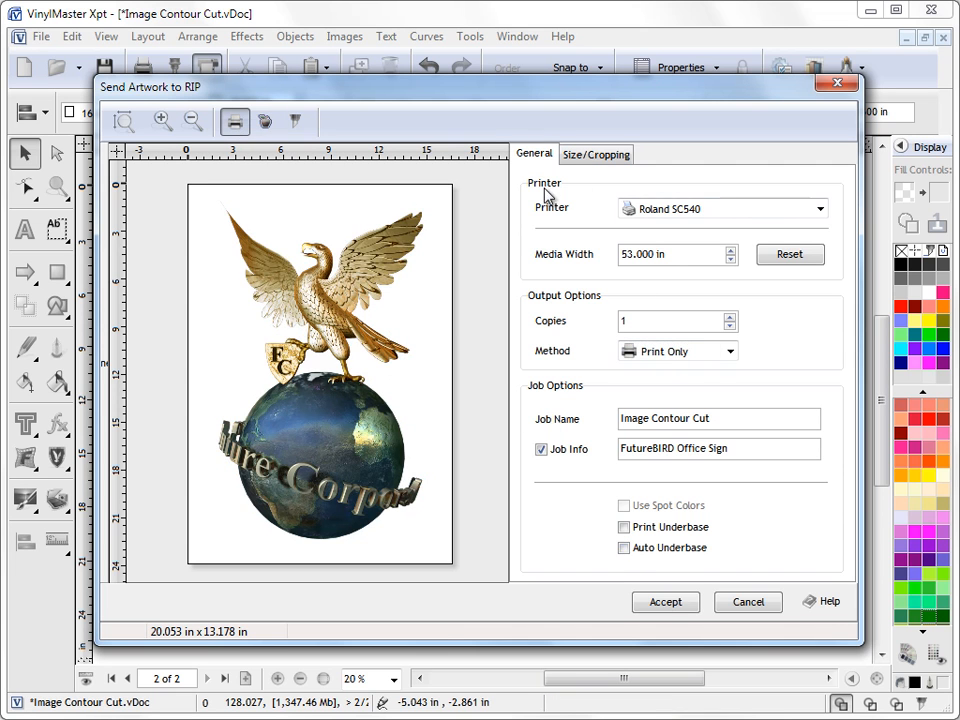
Step: Try scaling the artwork up to 175% in the size settings and restore the scale to 100%
left_click(592, 155)
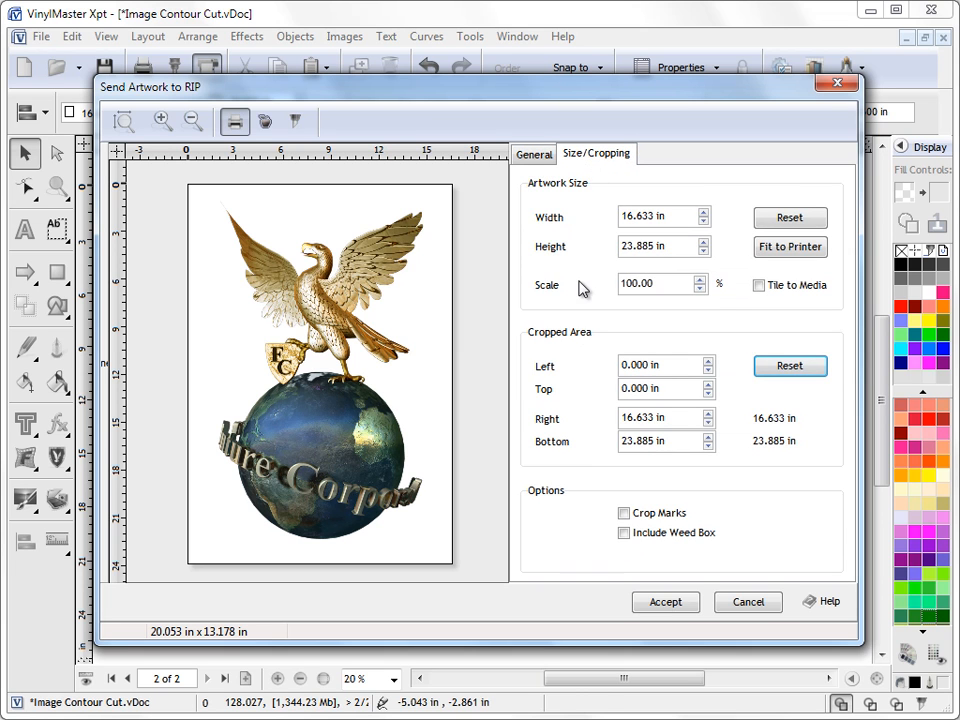
left_click(688, 217)
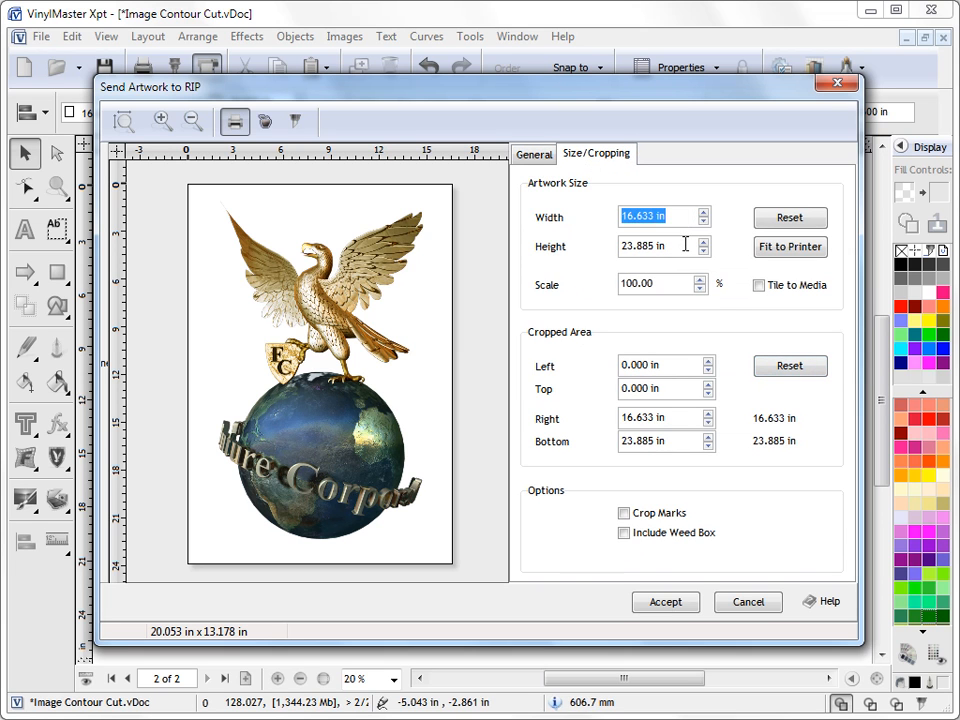
left_click(688, 245)
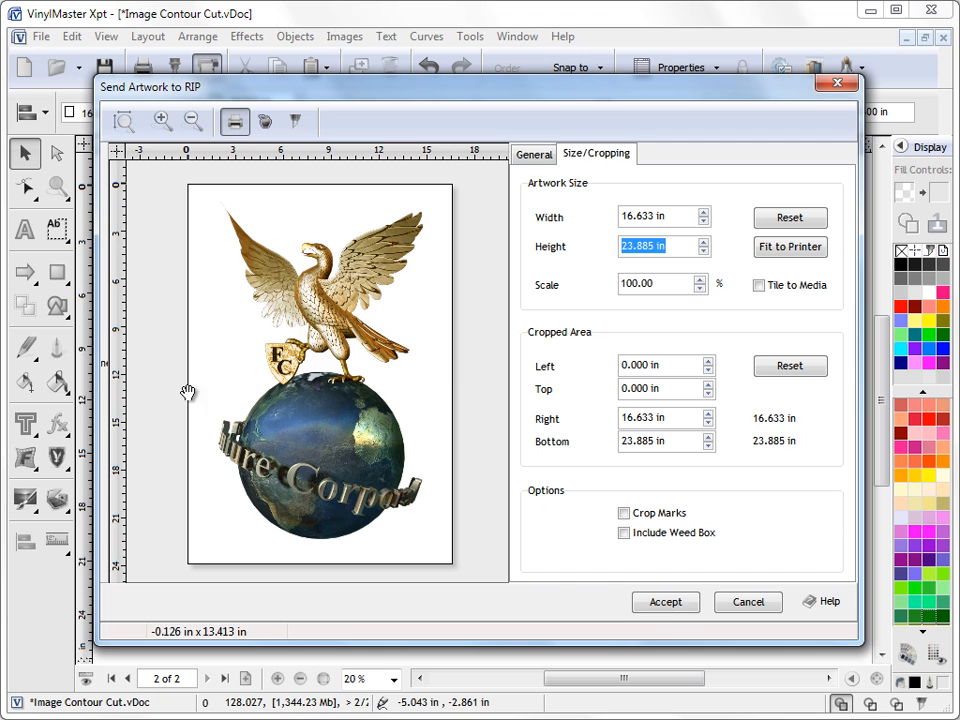
left_click(672, 285)
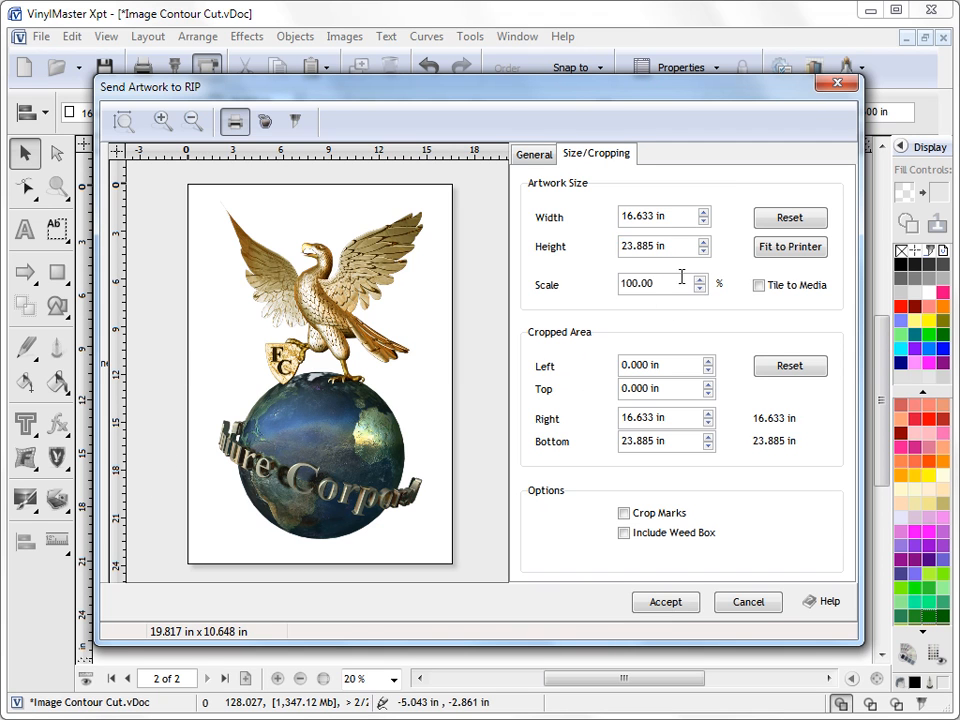
double_click(700, 281)
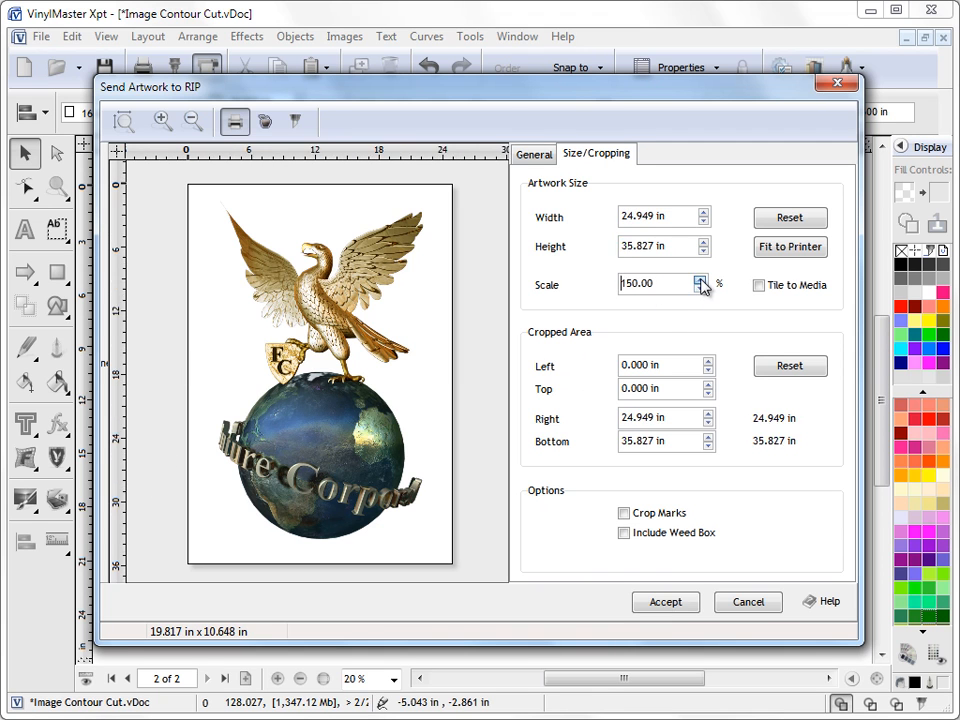
left_click(700, 281)
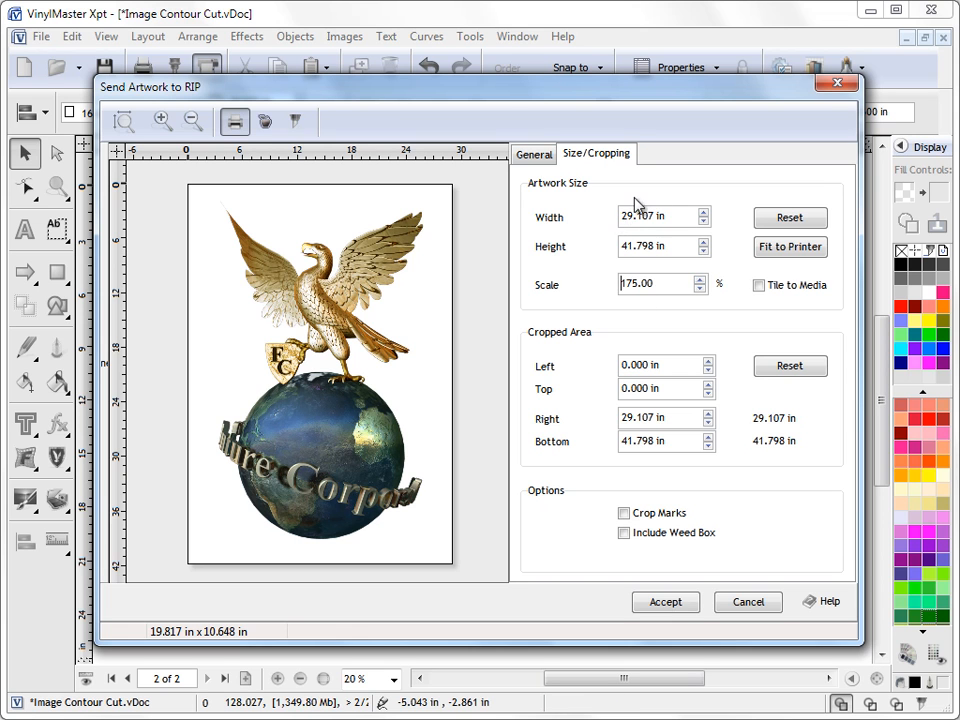
double_click(699, 289)
left_click(699, 289)
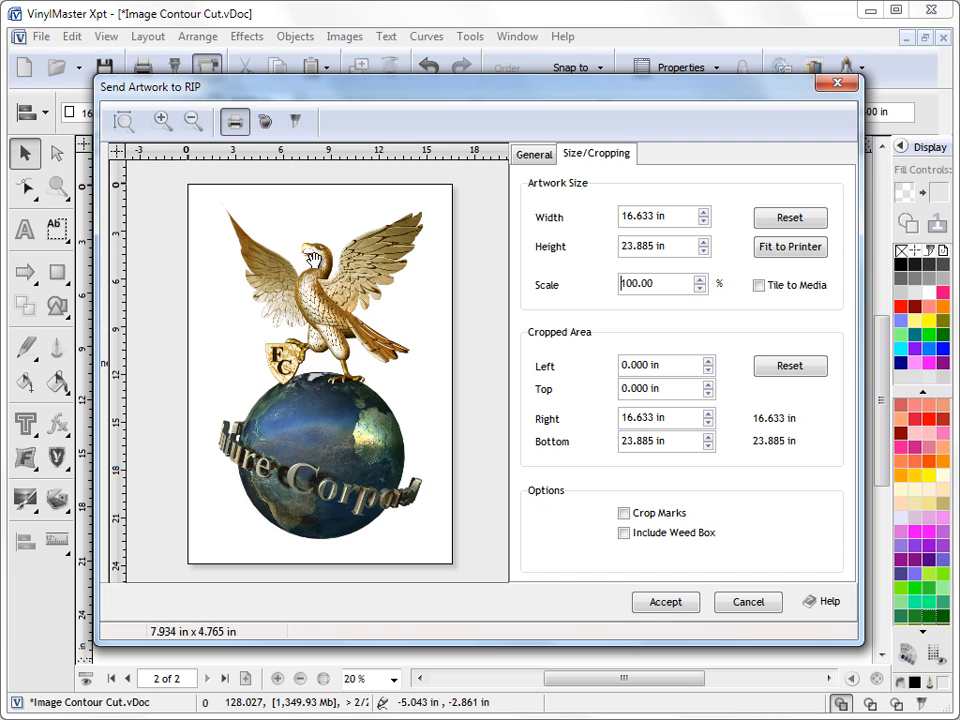
Step: Try cropping the artwork around the eagle's head, with left at 5.963 in and right at 9.905 in, and reset the cropped area
left_click_drag(290, 232, 345, 284)
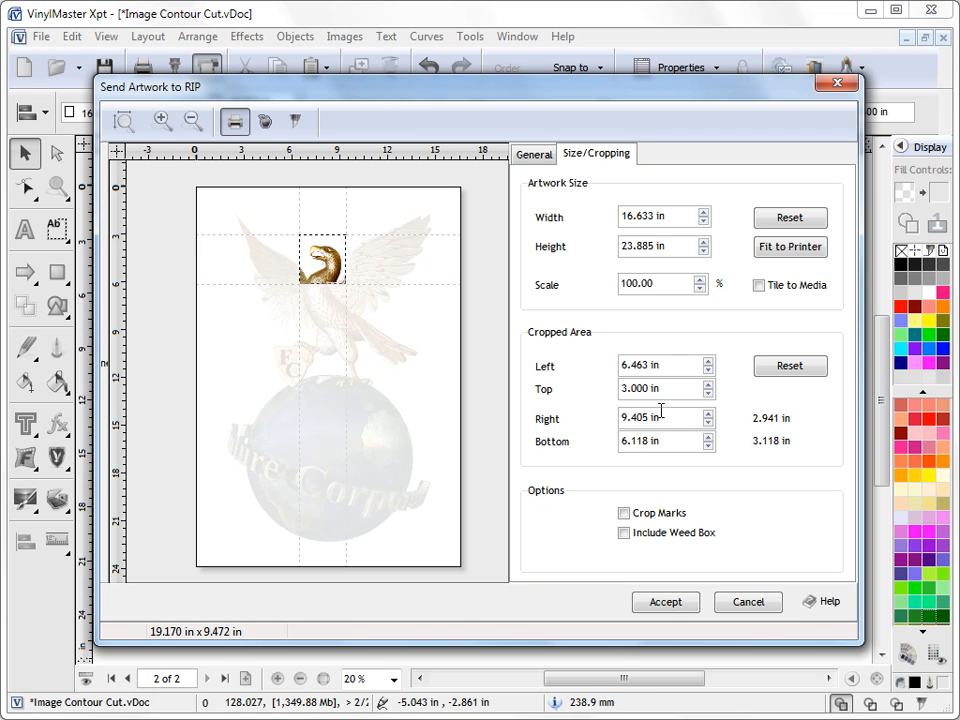
left_click(669, 366)
left_click(669, 388)
left_click(707, 362)
left_click(708, 371)
left_click(708, 371)
left_click(708, 385)
left_click(709, 392)
left_click(708, 414)
left_click(708, 423)
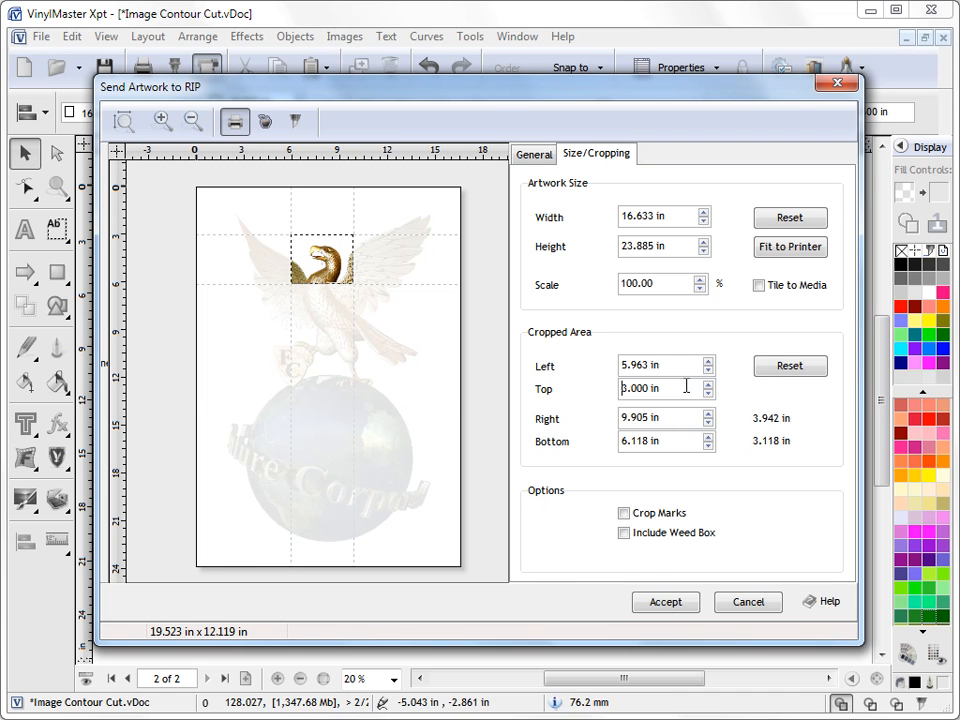
left_click(789, 367)
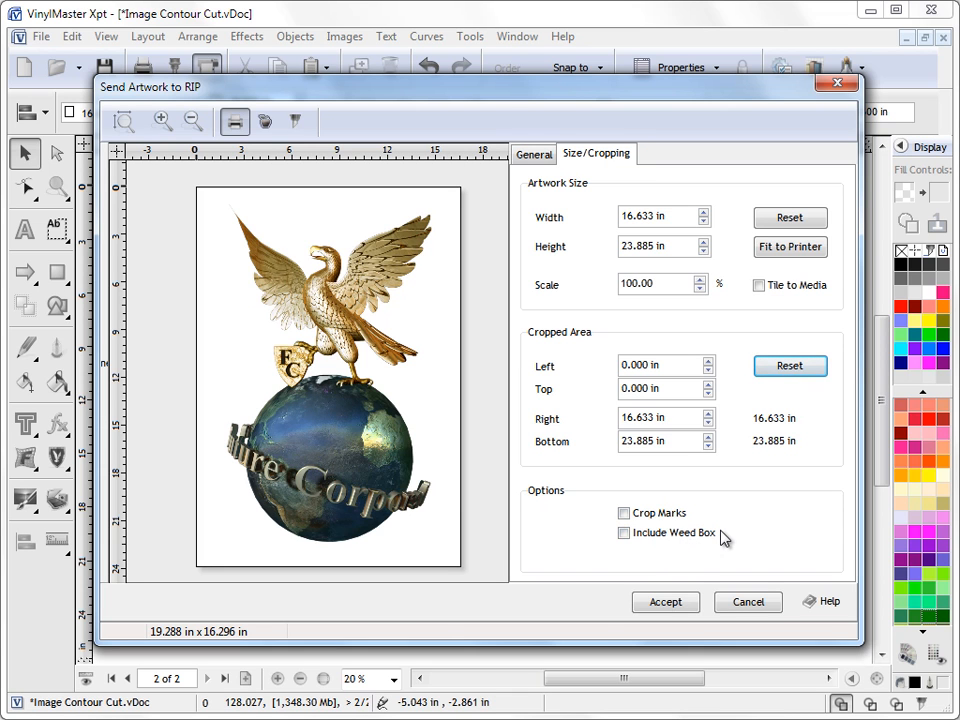
Step: Try the Crop Marks and Include Weed Box options and switch both off again
left_click(632, 518)
left_click(630, 536)
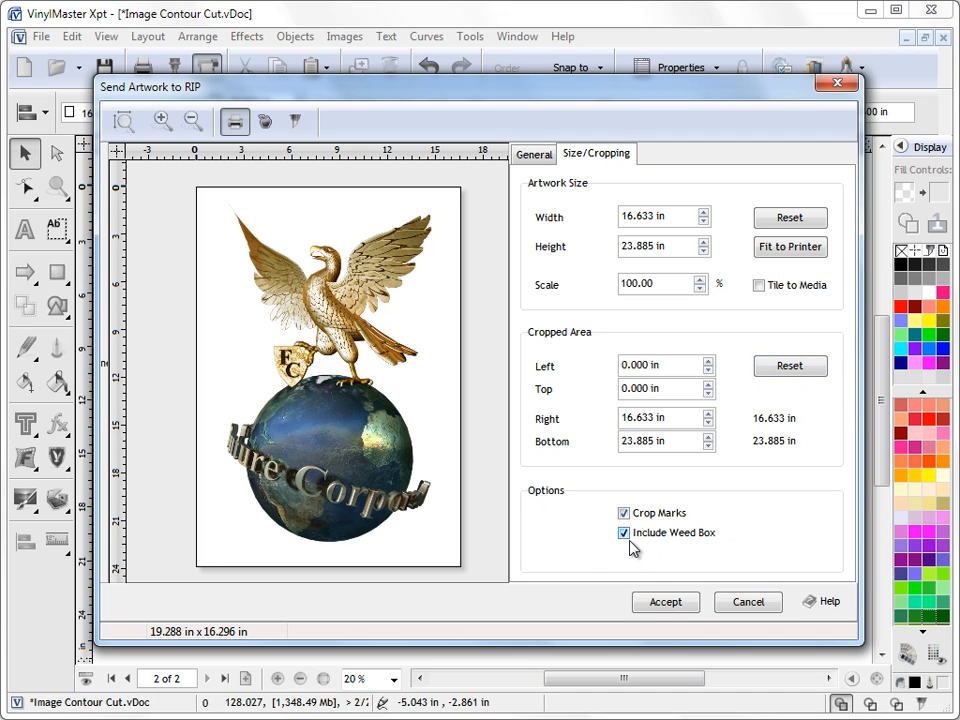
left_click(629, 537)
left_click(535, 157)
left_click(670, 324)
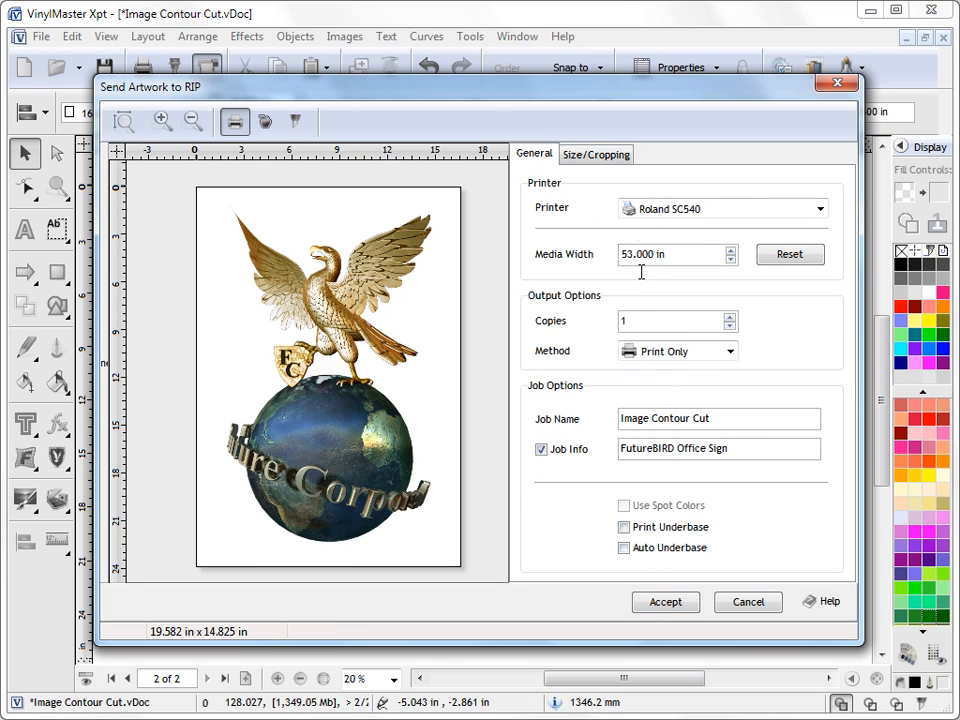
left_click(590, 155)
left_click(668, 366)
left_click(673, 366)
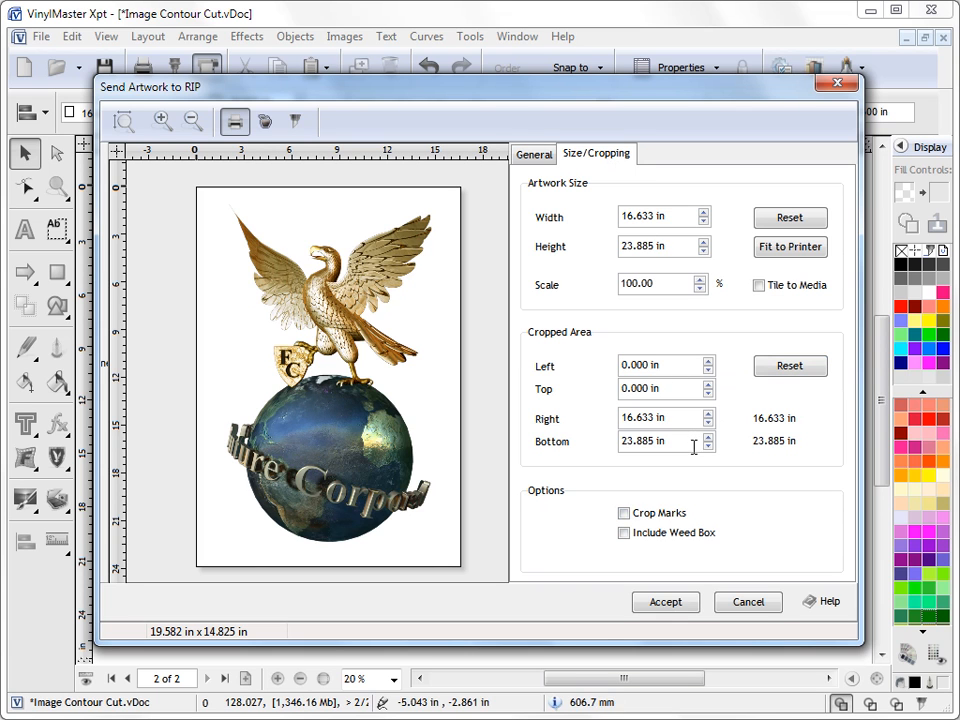
Step: Accept the settings to send the artwork to the RIP Manager and select the pending Image Contour Cut job there
left_click(672, 603)
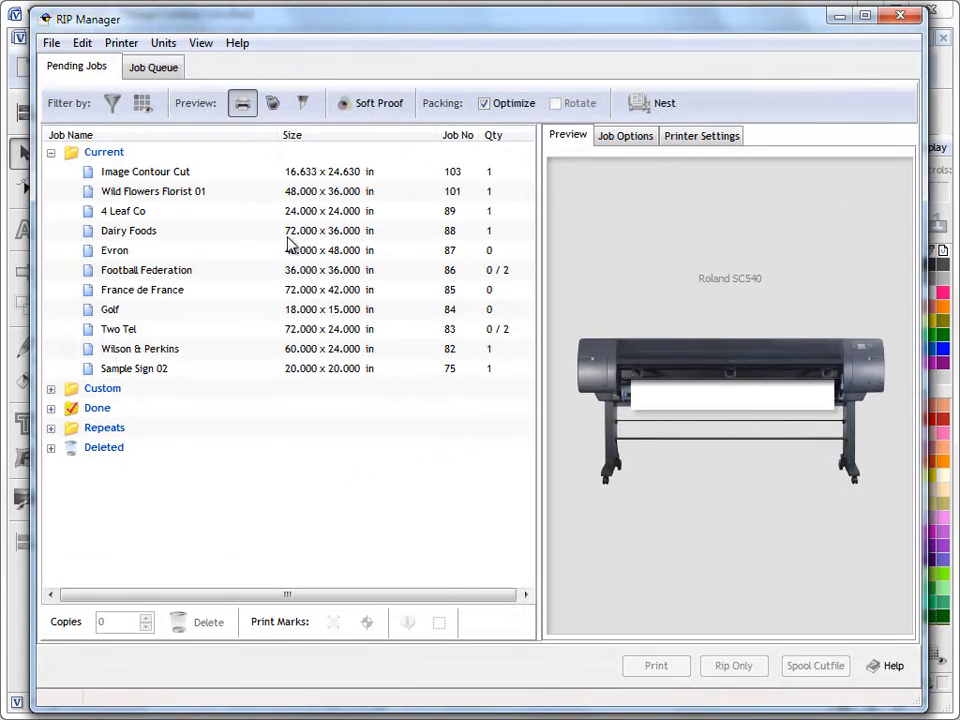
left_click(145, 171)
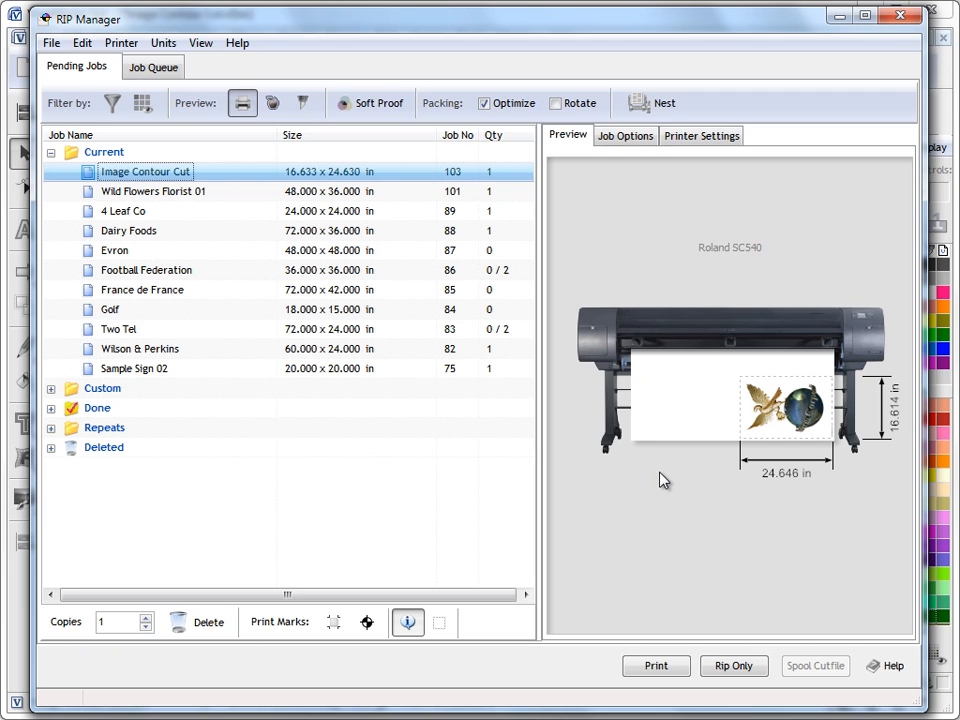
Step: Try toggling the selected job's Job Info and Crop Marks options, restore both, and return to the printer preview
left_click(625, 136)
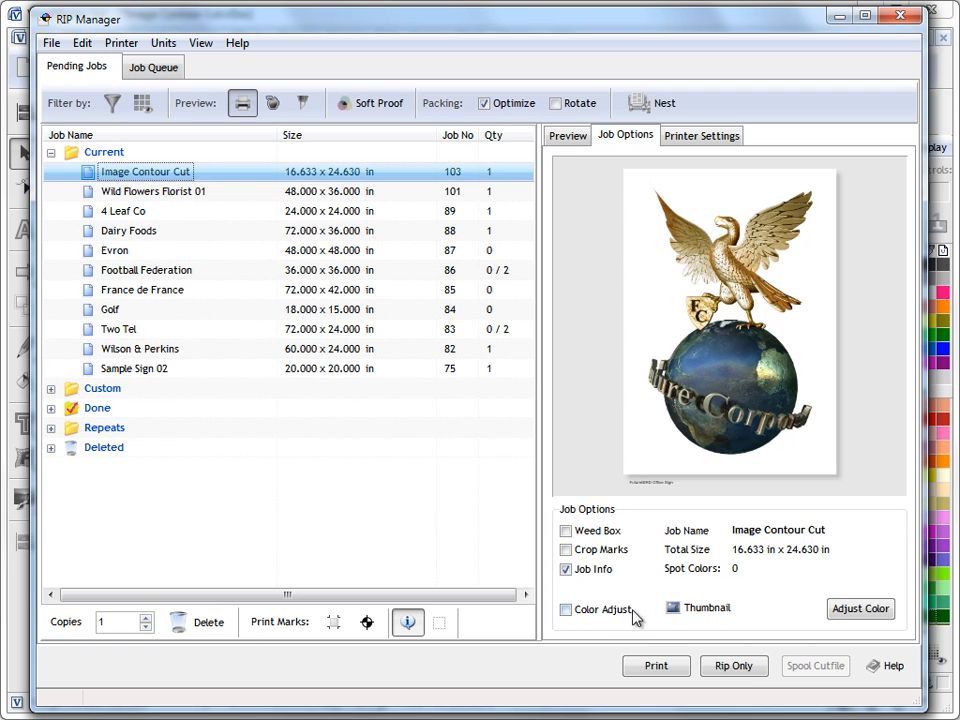
left_click(566, 569)
left_click(566, 569)
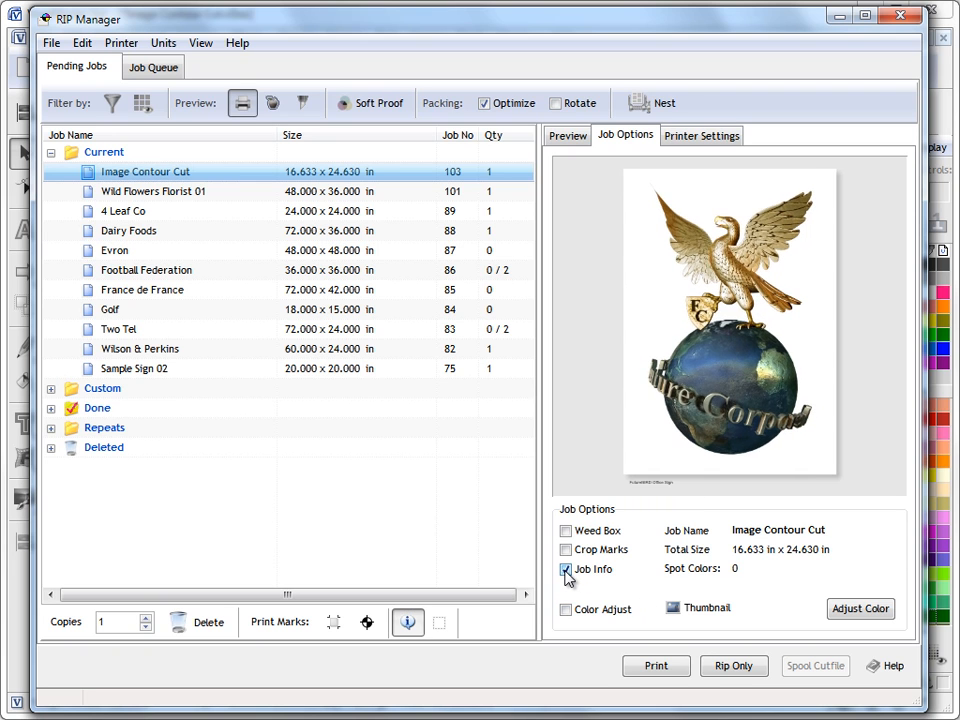
left_click(566, 550)
left_click(566, 550)
left_click(566, 550)
left_click(566, 550)
left_click(570, 137)
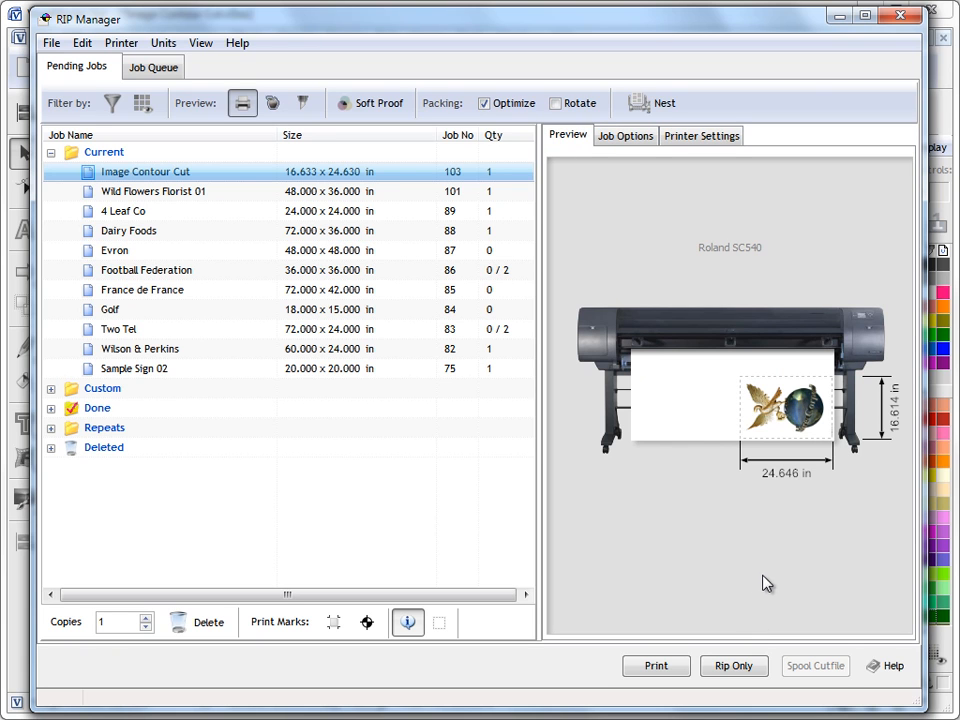